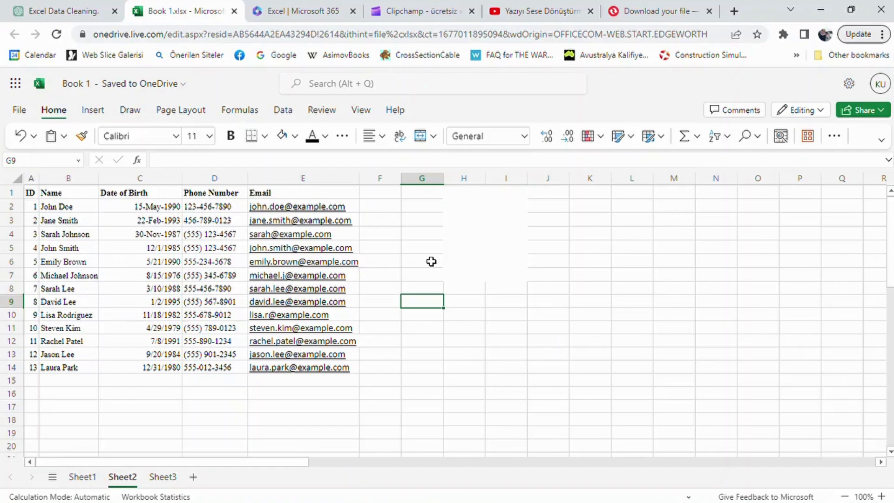
Step: Fill the SUBSTITUTE formula from E2 down to E14 to strip parentheses from column D's numbers
left_click(62, 11)
left_click(177, 11)
left_click_drag(208, 196, 208, 374)
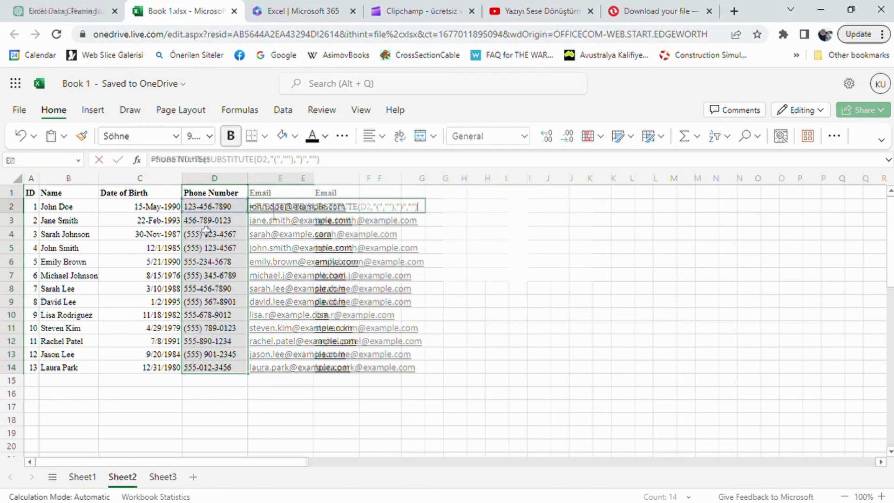
left_click(270, 208)
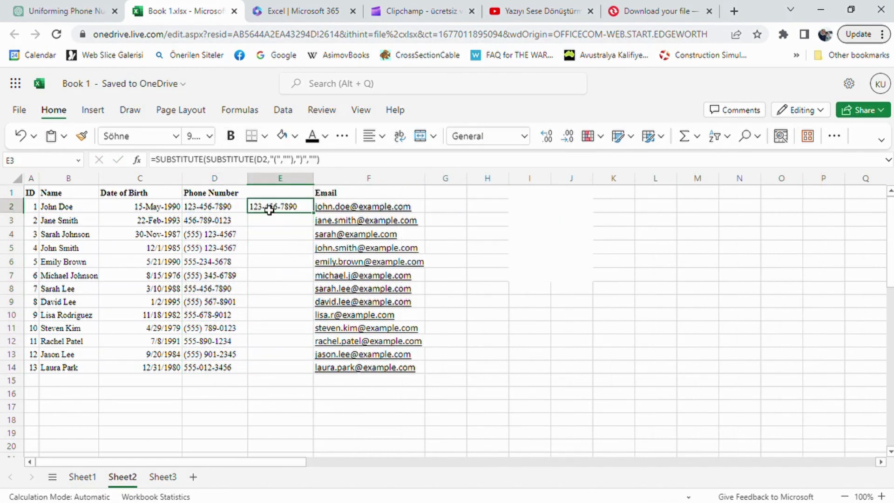
left_click_drag(312, 212, 304, 383)
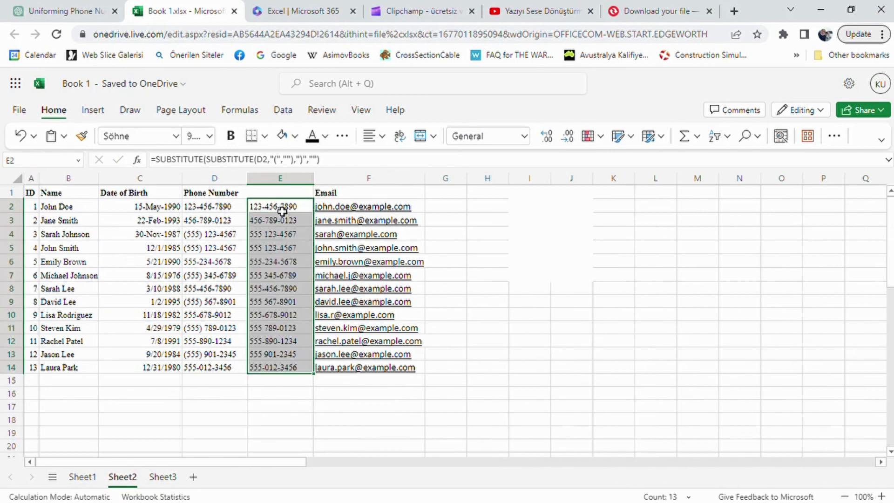
mouse_move(284, 207)
left_mouse_down()
mouse_move(277, 379)
mouse_move(276, 368)
left_mouse_up()
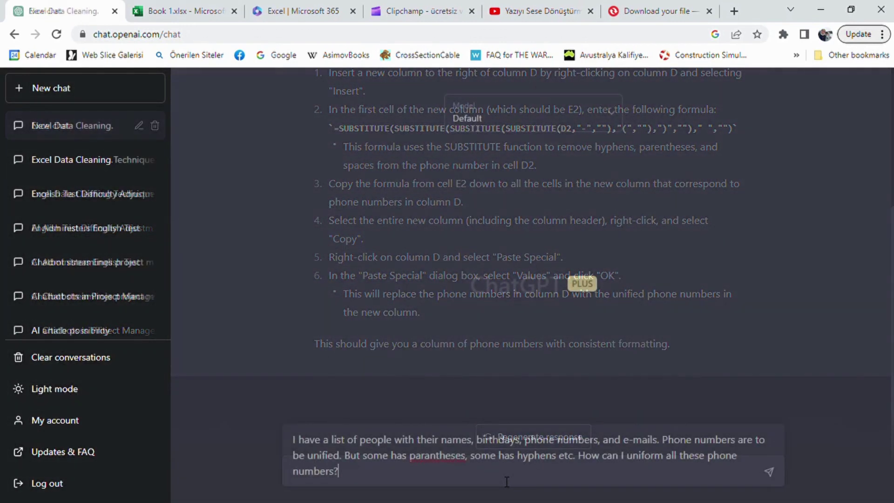
Step: Send ChatGPT the question on unifying the mixed-format phone numbers in column D from D2
type("P")
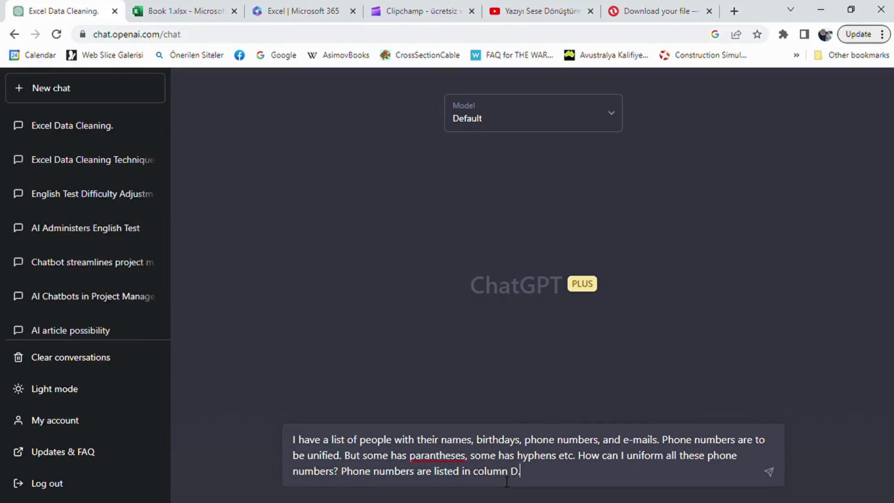
type("and starting from D2")
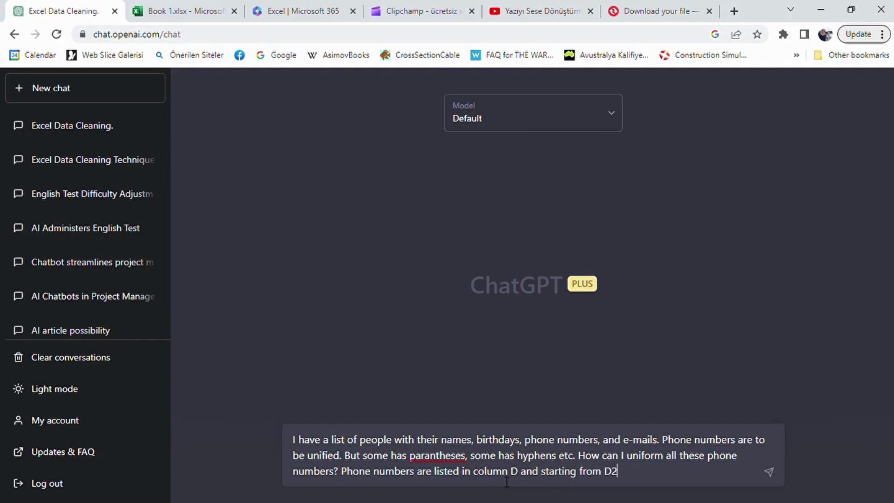
key("Return")
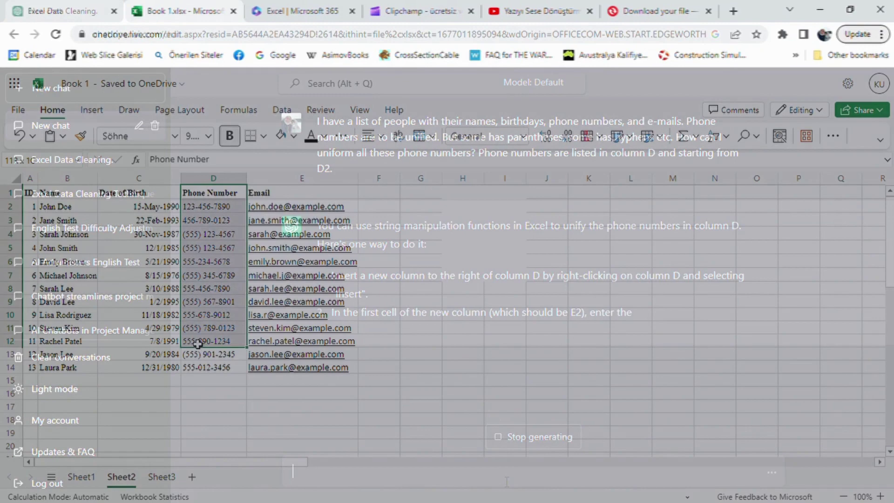
Step: Select the phone numbers in D1:D14, then go back to the drafted ChatGPT question
left_click_drag(197, 343, 206, 371)
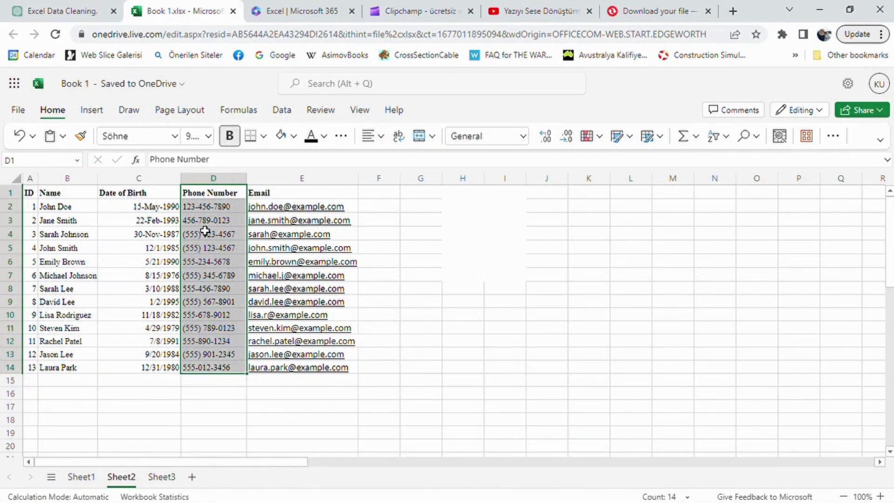
left_click(77, 8)
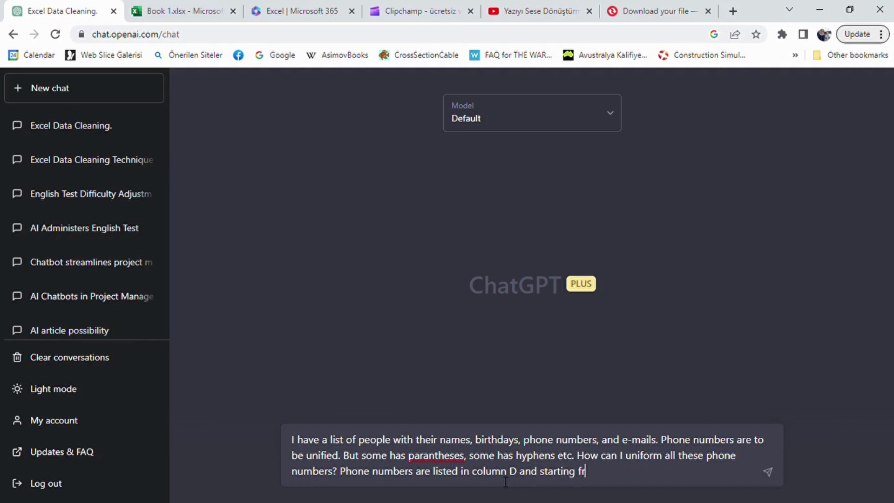
Step: Finish and send the column D prompt, then select ChatGPT's nested SUBSTITUTE answer
type("om D2.")
key("Return")
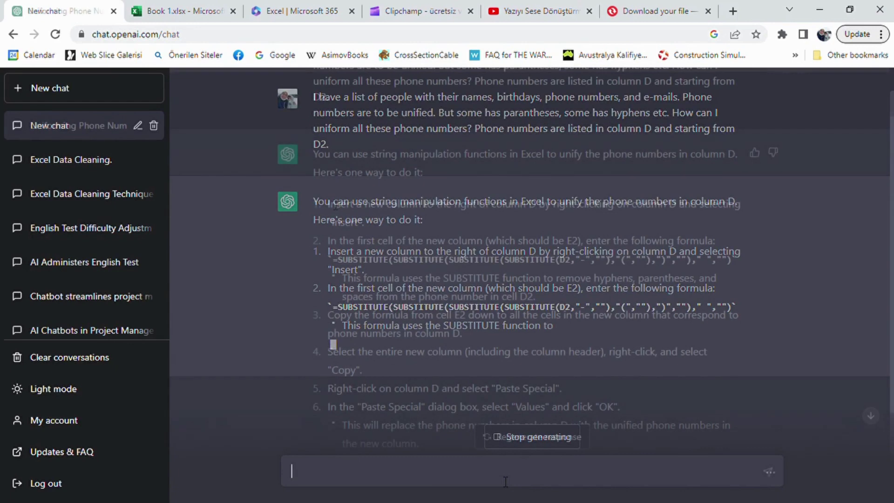
left_click_drag(329, 203, 670, 348)
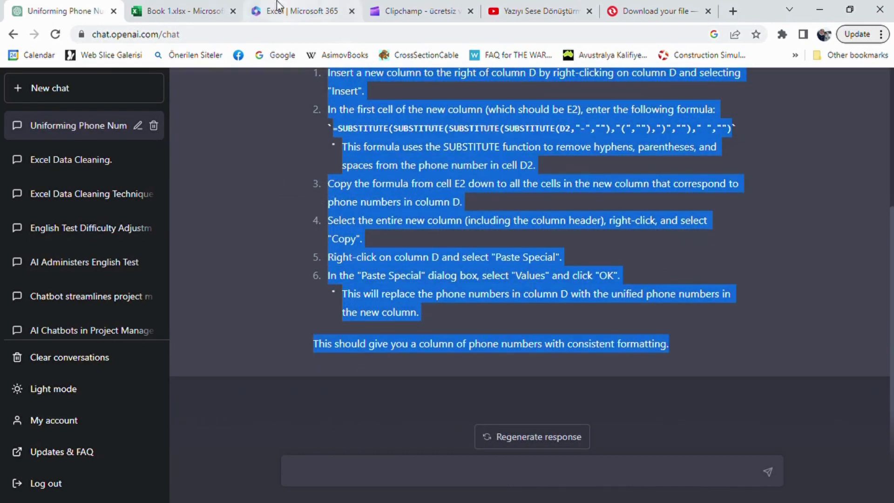
Step: Insert an empty column E before the Email column, then return to ChatGPT's answer
left_click(221, 7)
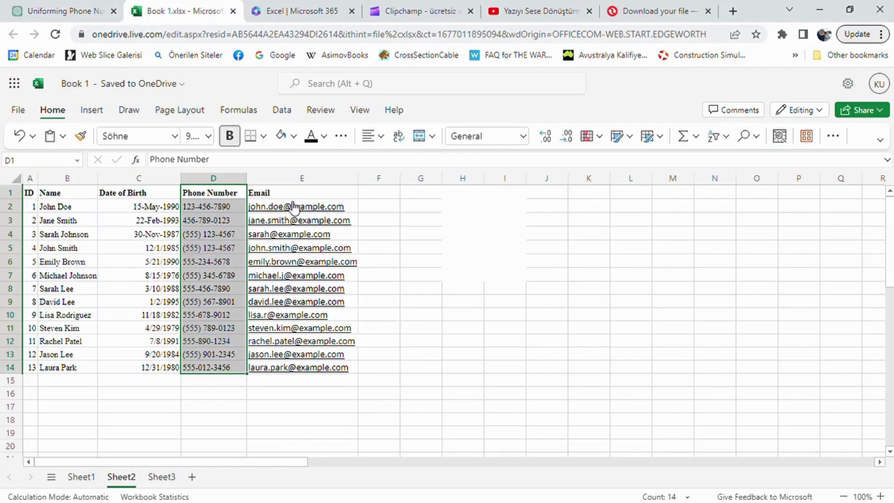
left_click(264, 179)
right_click(264, 181)
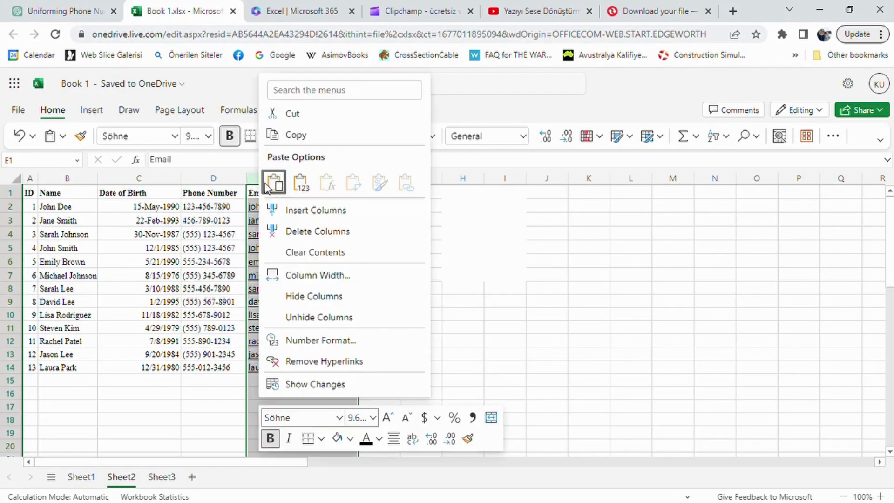
left_click(312, 210)
double_click(291, 212)
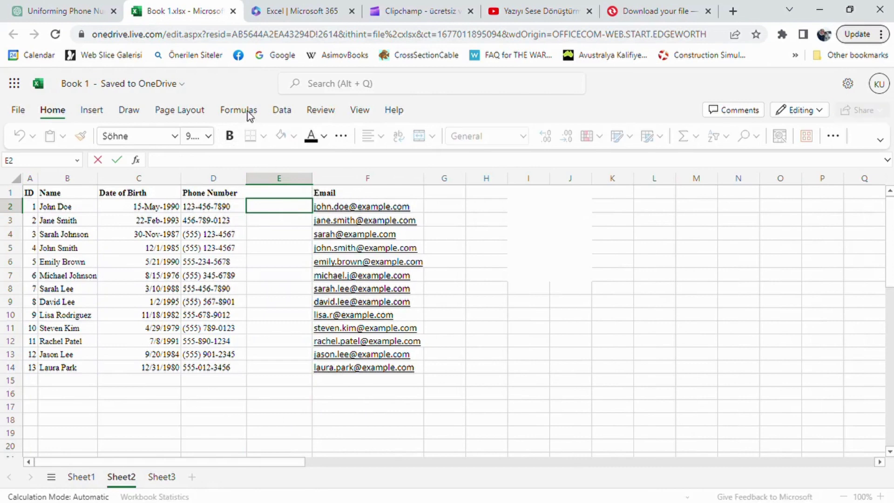
left_click(105, 7)
Step: Copy ChatGPT's nested SUBSTITUTE formula and return to the phone-number workbook
scroll(345, 206, "up", 2)
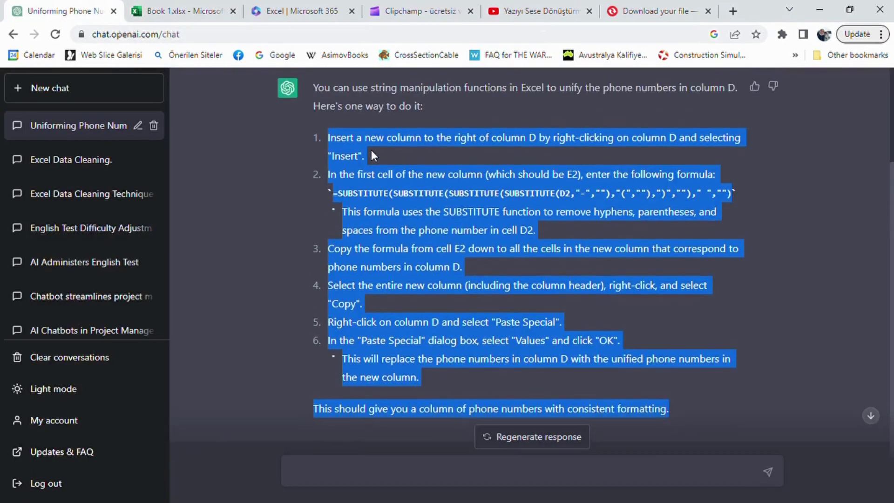
left_click(488, 199)
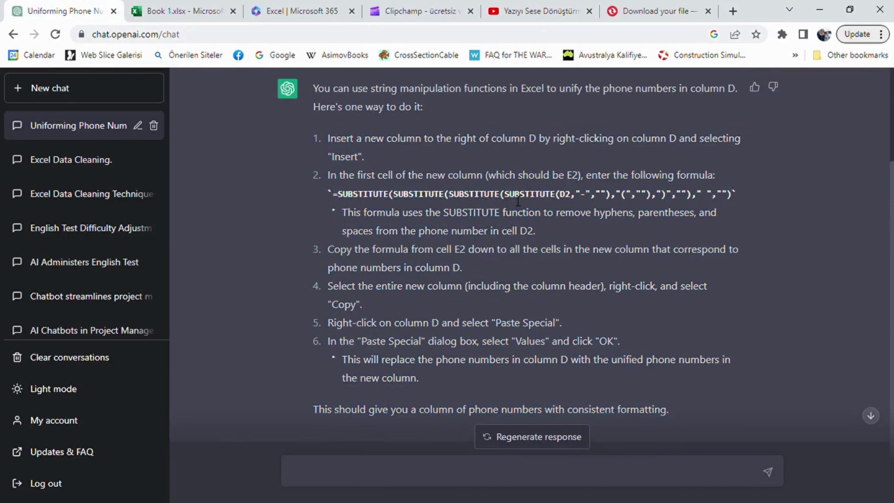
left_click_drag(333, 193, 724, 193)
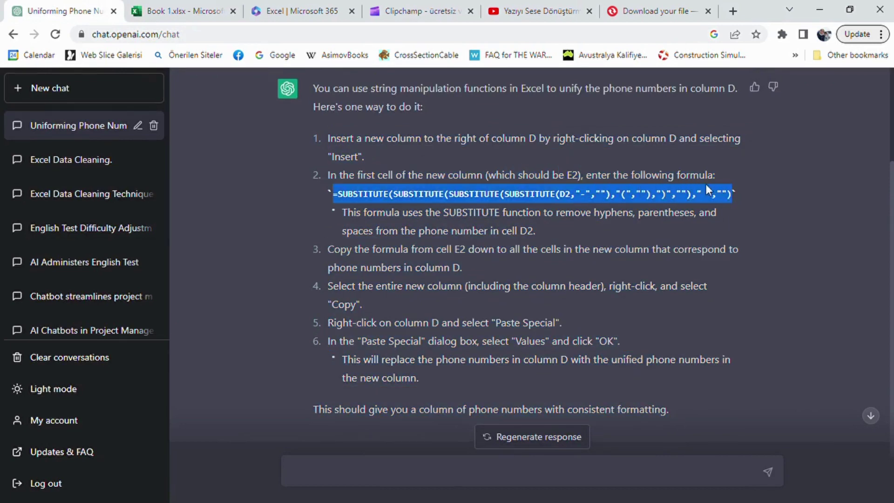
left_click(201, 11)
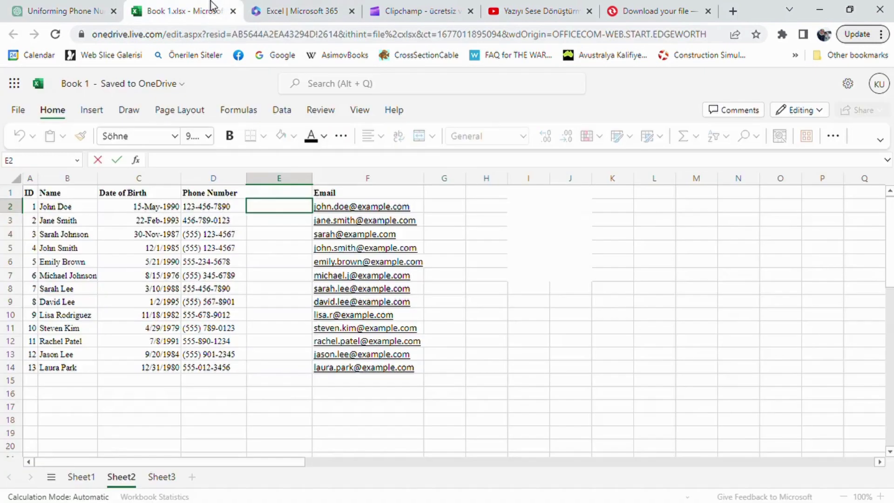
Step: Paste the SUBSTITUTE formula into E2, fill it to E14, and copy the digit-only results
double_click(289, 210)
type("=SUBSTITUTE(SUBSTITUTE(SUBSTITUTE(SUBSTITUTE(D2,\"-\",\"\"),\"(\",\"\"),\")\",\"\"),\" \",\"\")")
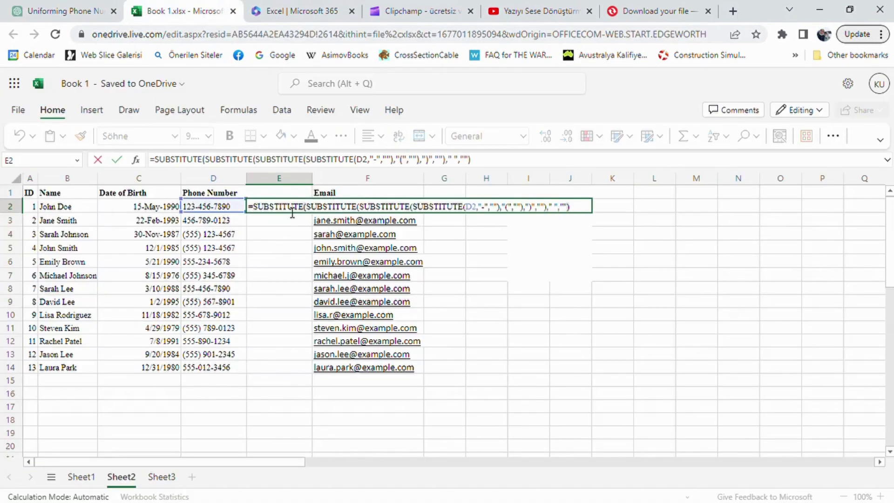
key("Return")
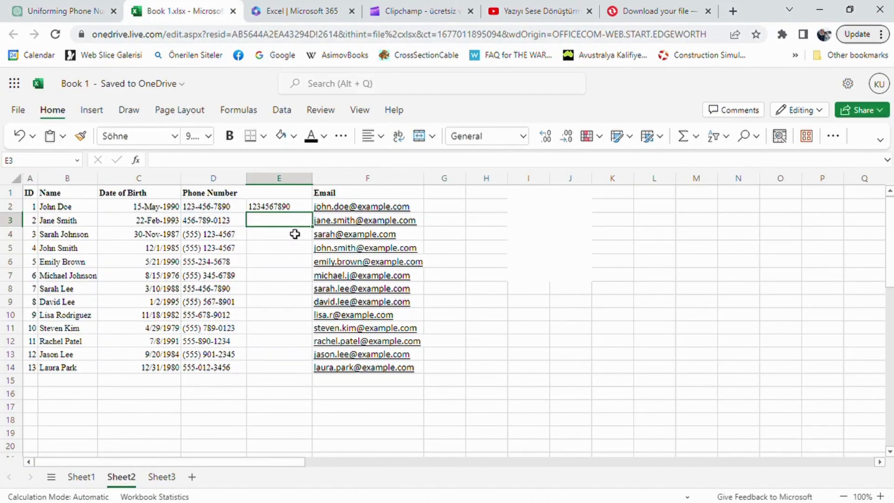
left_click(295, 209)
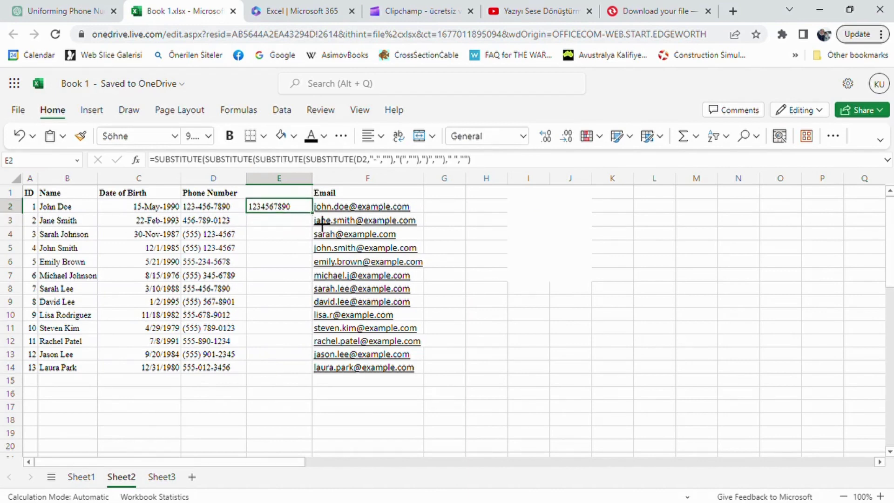
left_click_drag(312, 213, 295, 371)
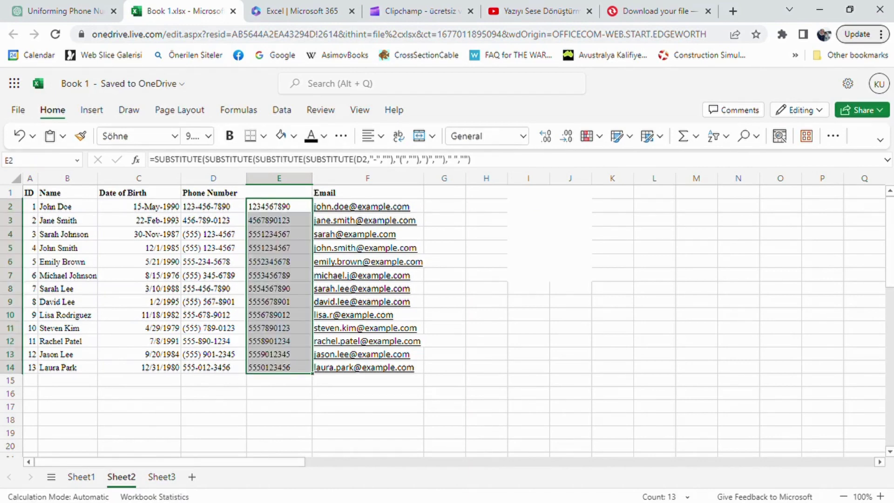
key("ctrl+c")
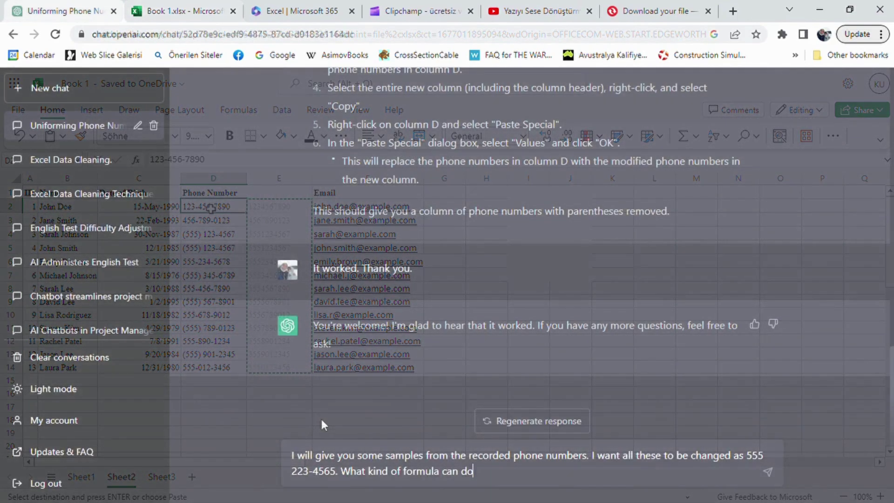
key("BackSpace")
type("o th")
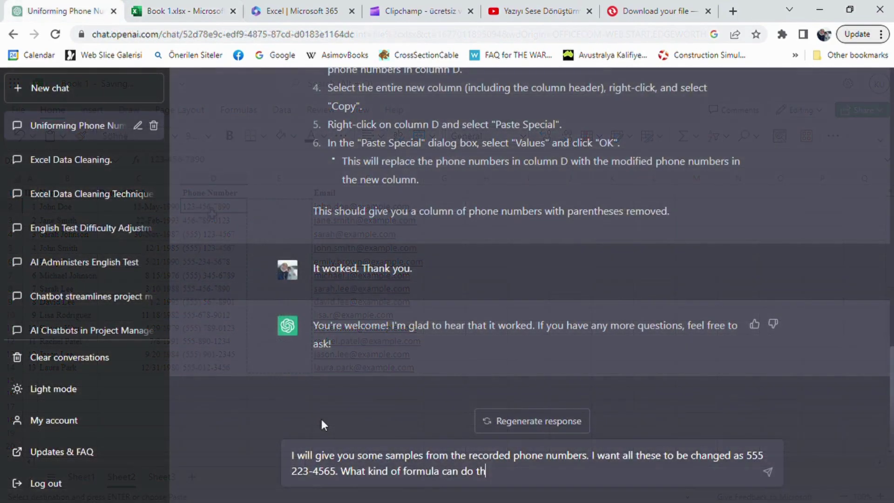
type("at")
key("ctrl+v")
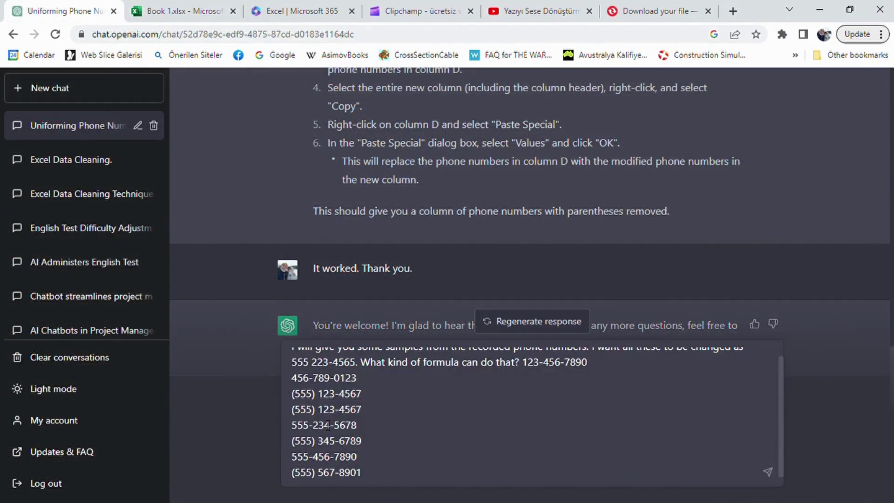
scroll(444, 431, "up", 1)
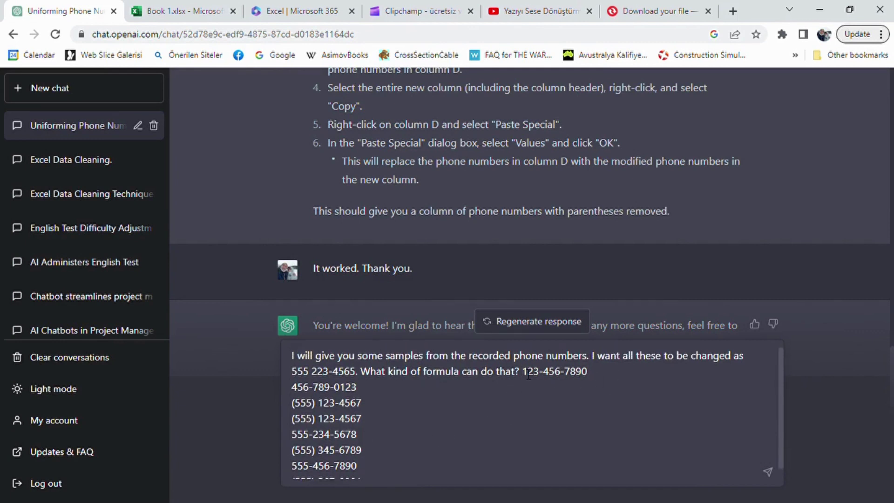
type("Here are samp")
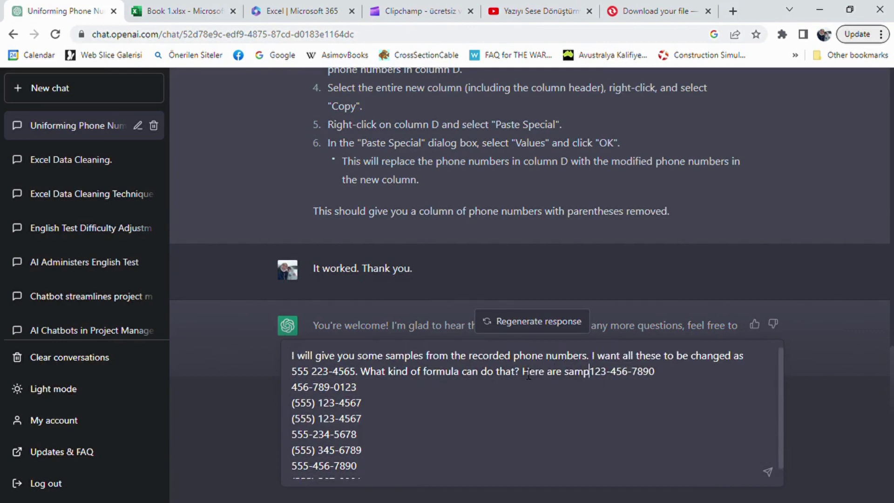
type("le phone nu")
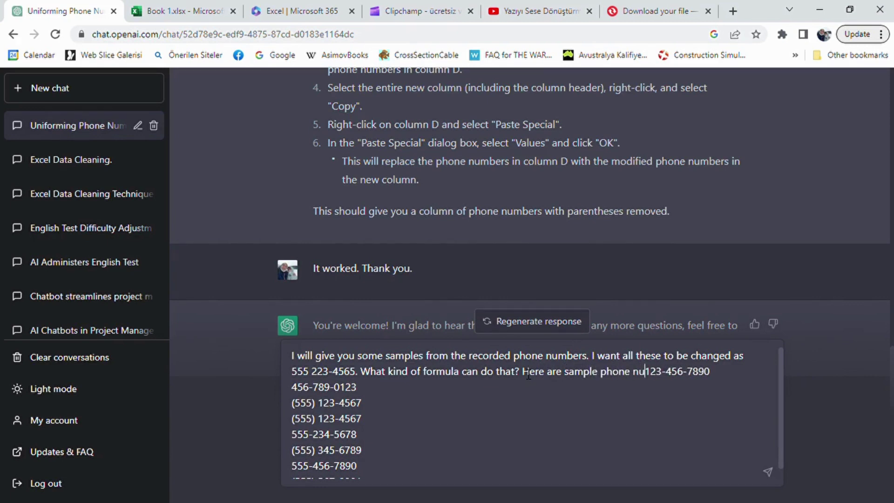
type("mbers.")
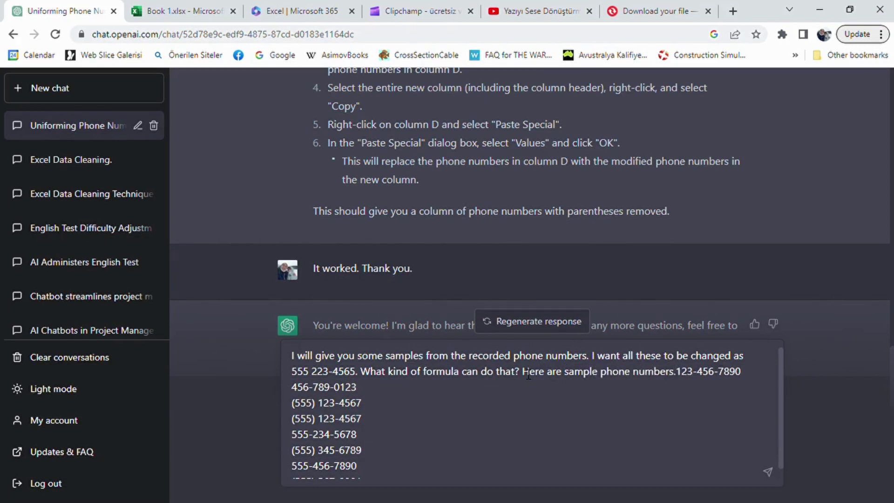
key("BackSpace")
type(":")
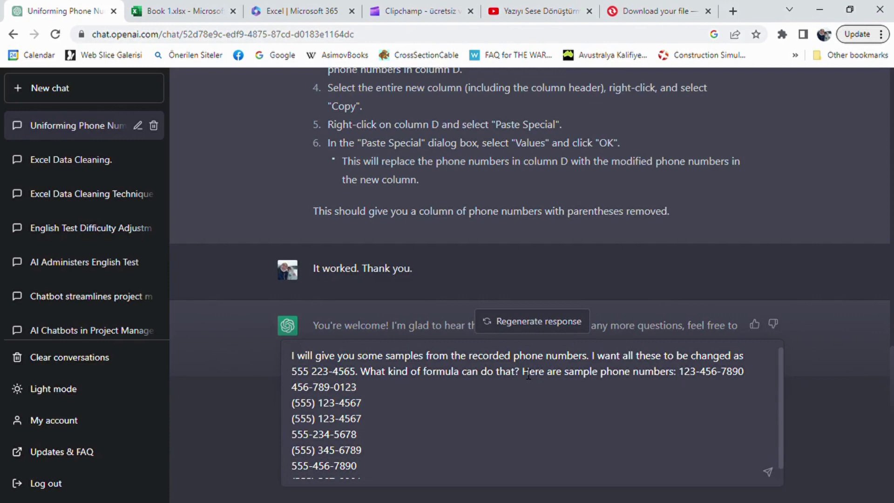
key("Return")
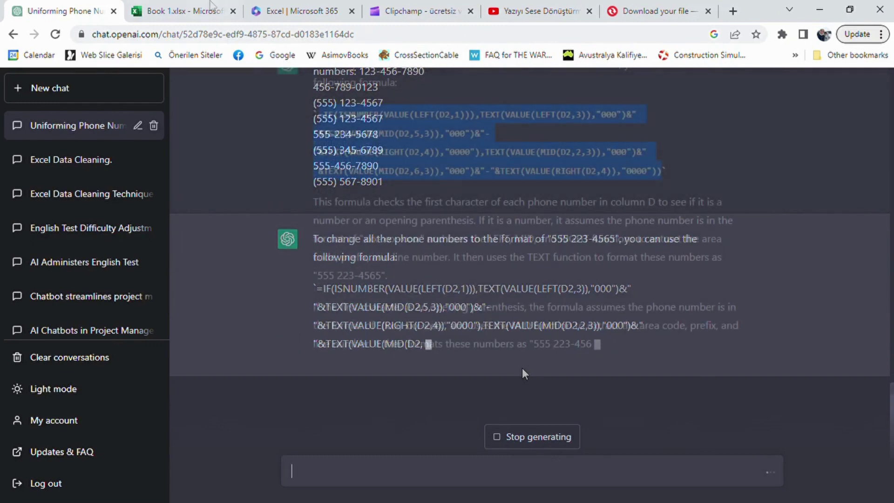
Step: Paste ChatGPT's IF/TEXT formula into E2 and fill it down to E14
left_click(210, 9)
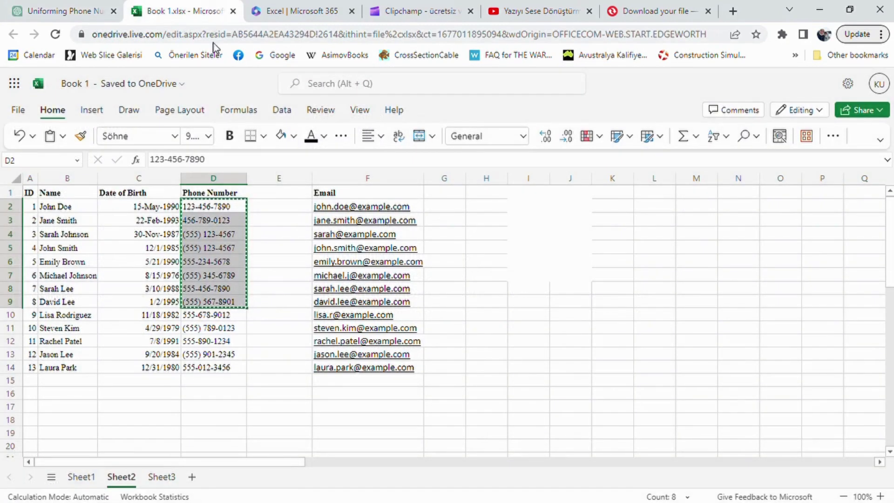
left_click(287, 212)
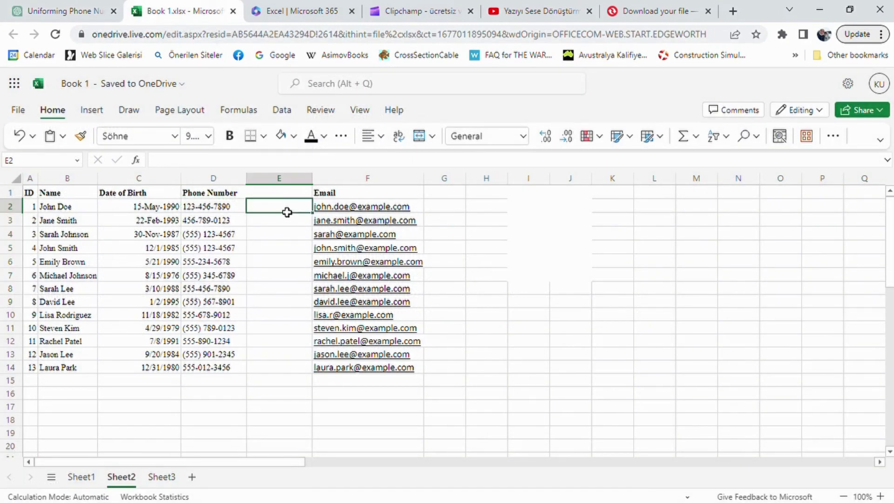
key("ctrl+v")
key("Return")
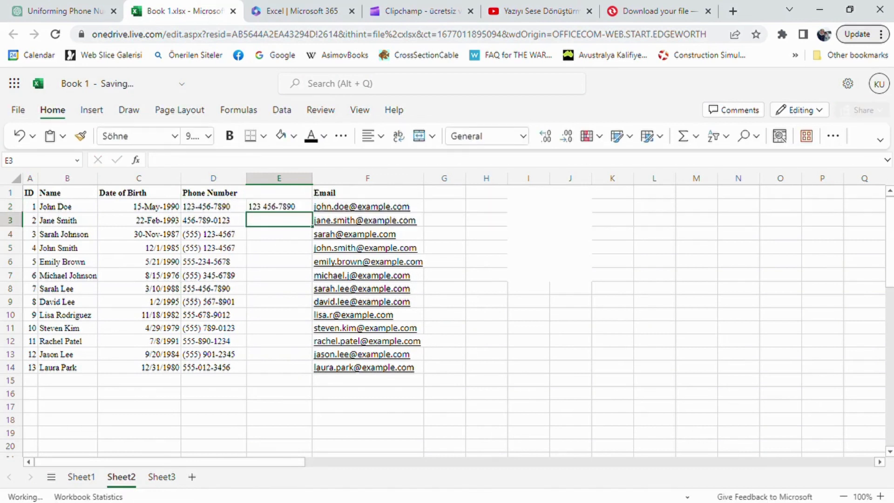
left_click(276, 208)
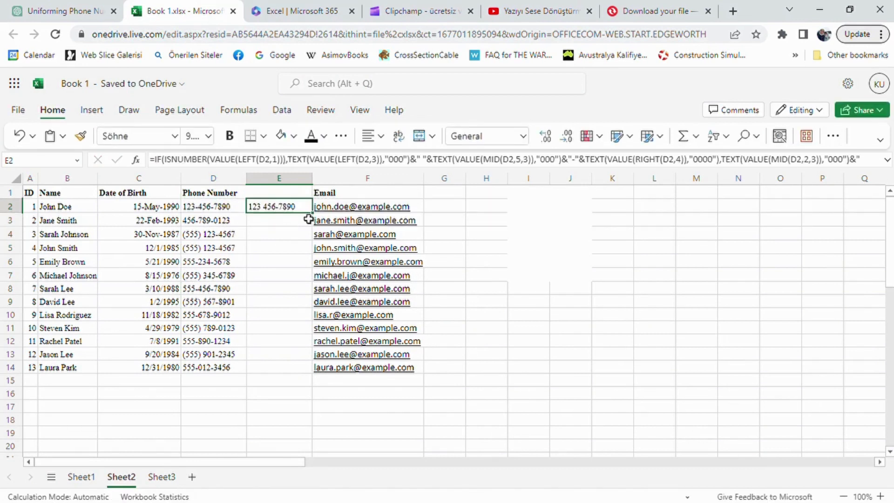
left_click_drag(311, 212, 313, 378)
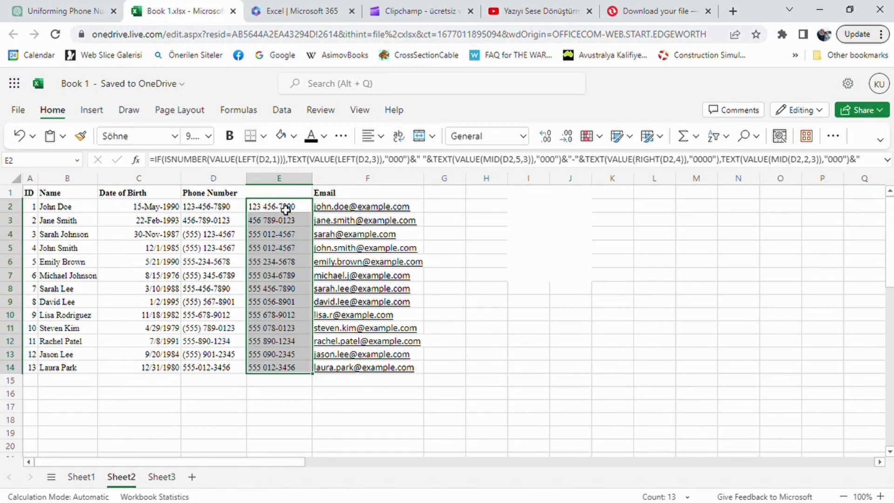
left_click_drag(285, 209, 285, 369)
Step: Paste the column E results into D2, then undo the faulty paste
key("ctrl+c")
left_click(209, 209)
key("ctrl+v")
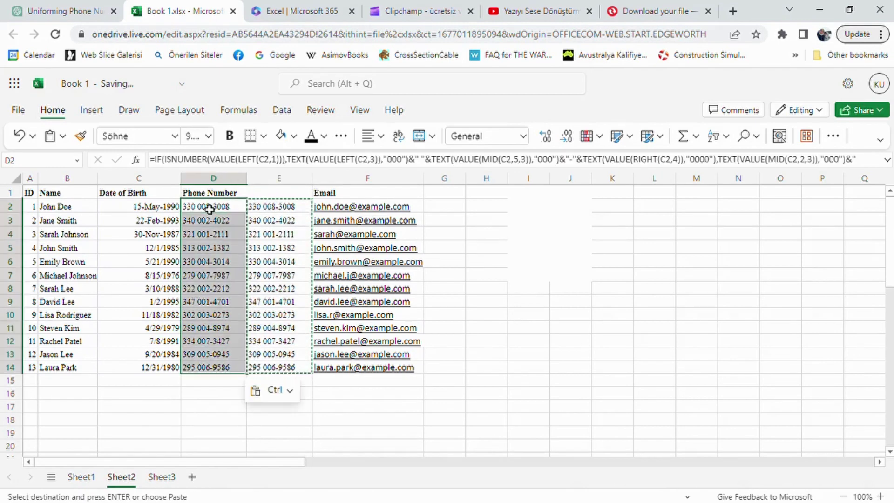
key("Escape")
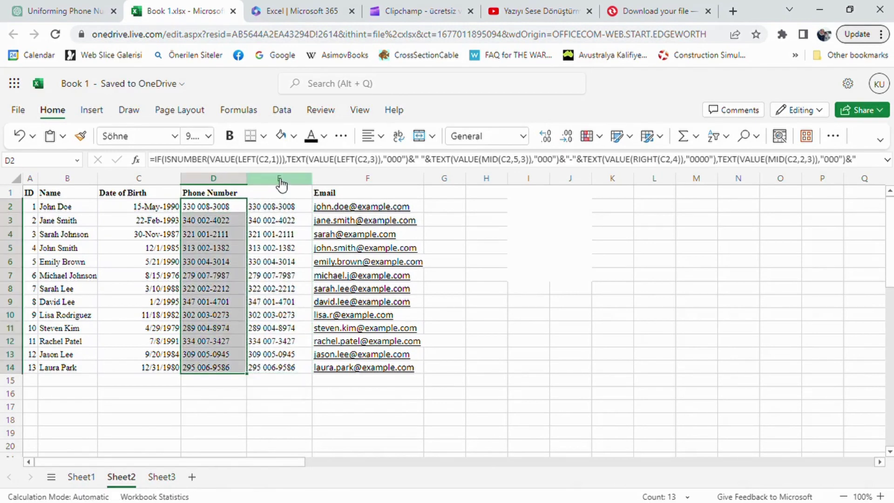
key("ctrl+z")
Step: Paste the reformatted E2:E14 numbers into D2:D14 as values only
left_click_drag(275, 210, 287, 378)
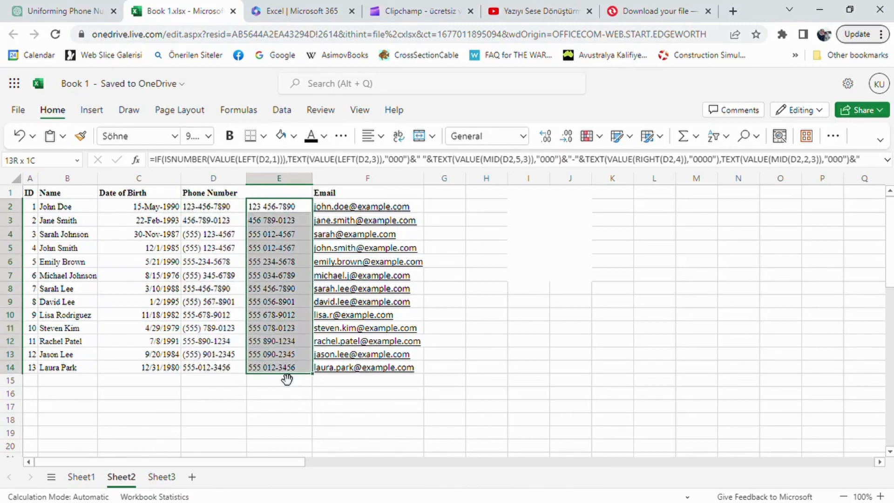
key("ctrl+c")
left_click(206, 207)
right_click(205, 210)
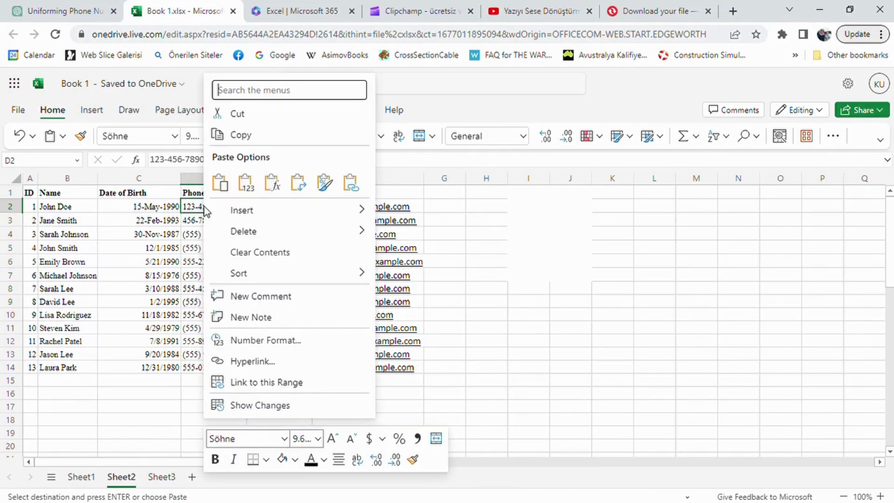
left_click(246, 183)
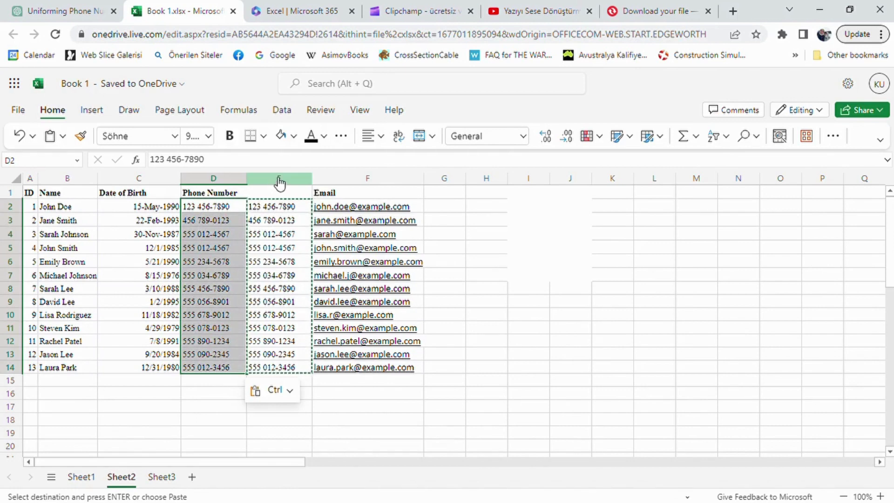
Step: Delete the helper column E
left_click(279, 182)
right_click(275, 181)
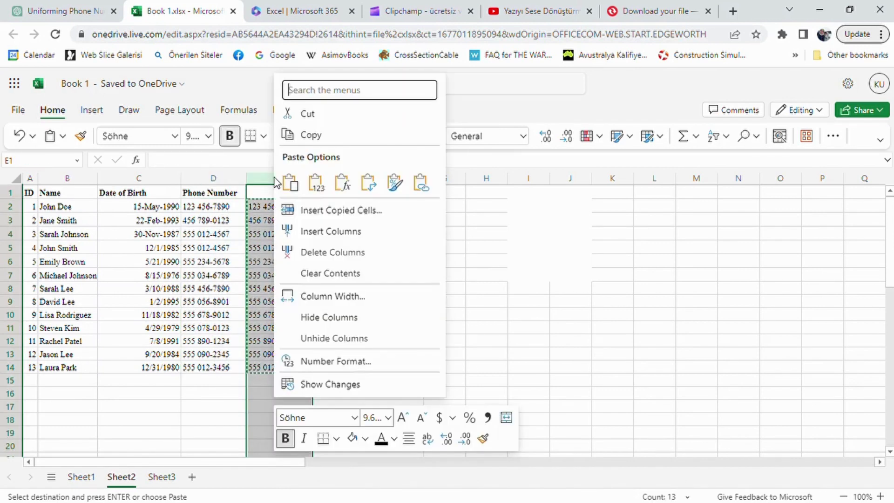
left_click(320, 257)
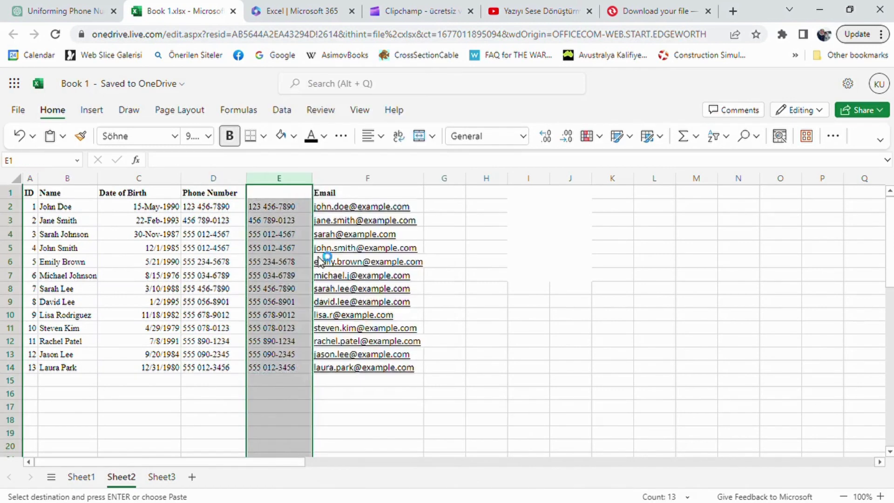